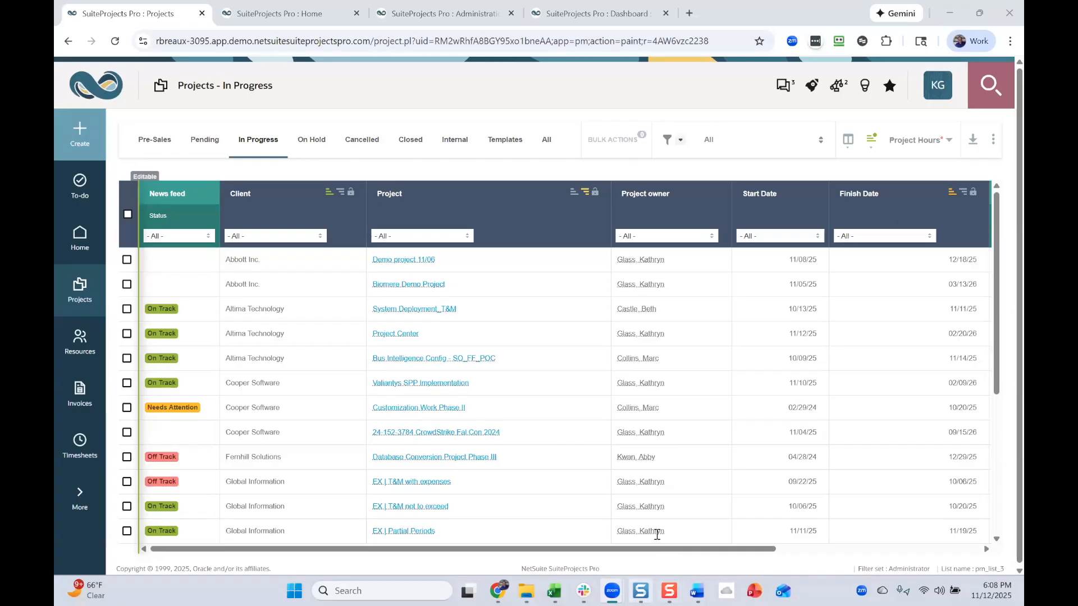
# Look at the Client column filter and the advanced filter settings of the In Progress projects list
pyautogui.moveTo(731, 555)
pyautogui.mouseDown()
pyautogui.moveTo(930, 554)
pyautogui.moveTo(724, 554)
pyautogui.mouseUp()
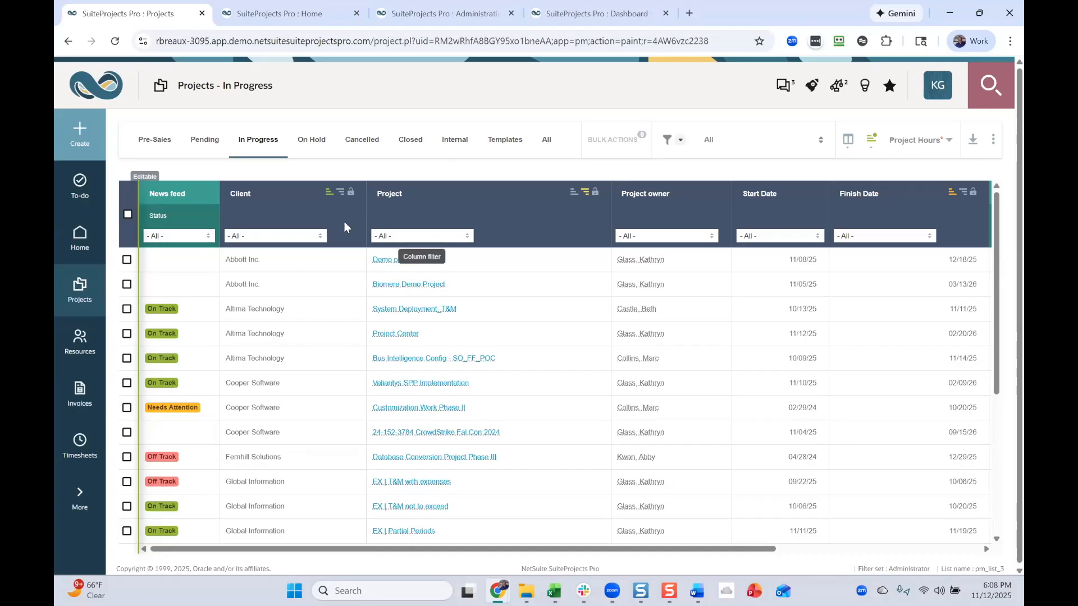
pyautogui.click(299, 237)
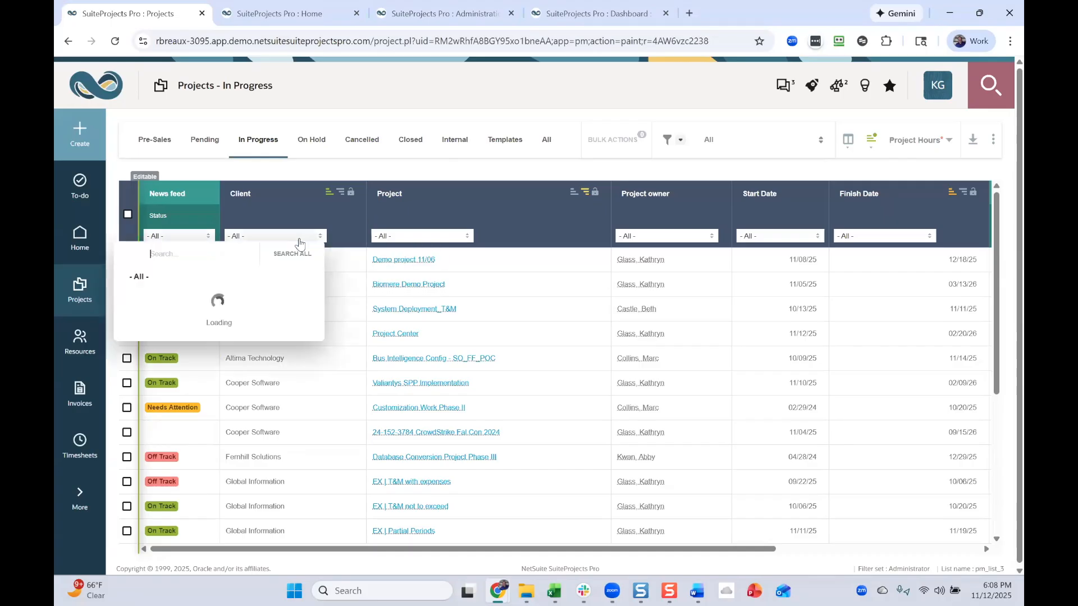
pyautogui.click(299, 239)
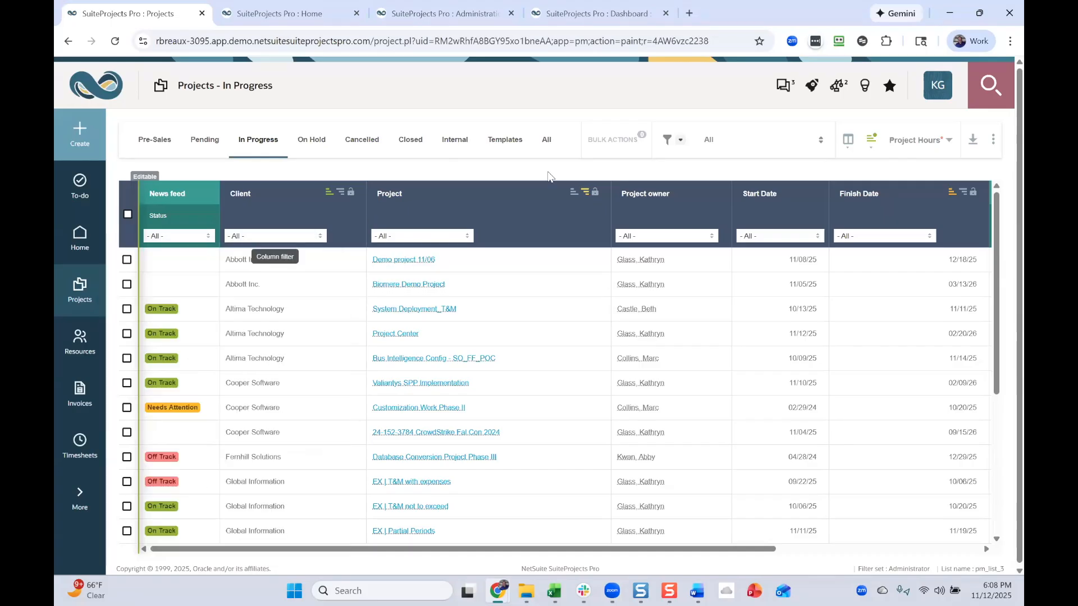
pyautogui.click(662, 147)
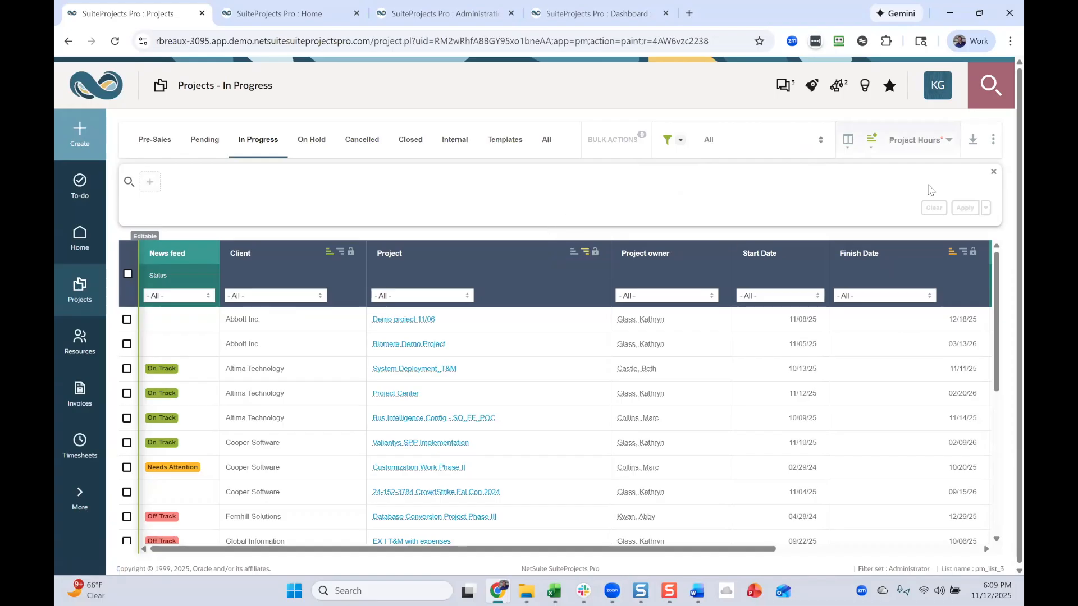
pyautogui.click(993, 171)
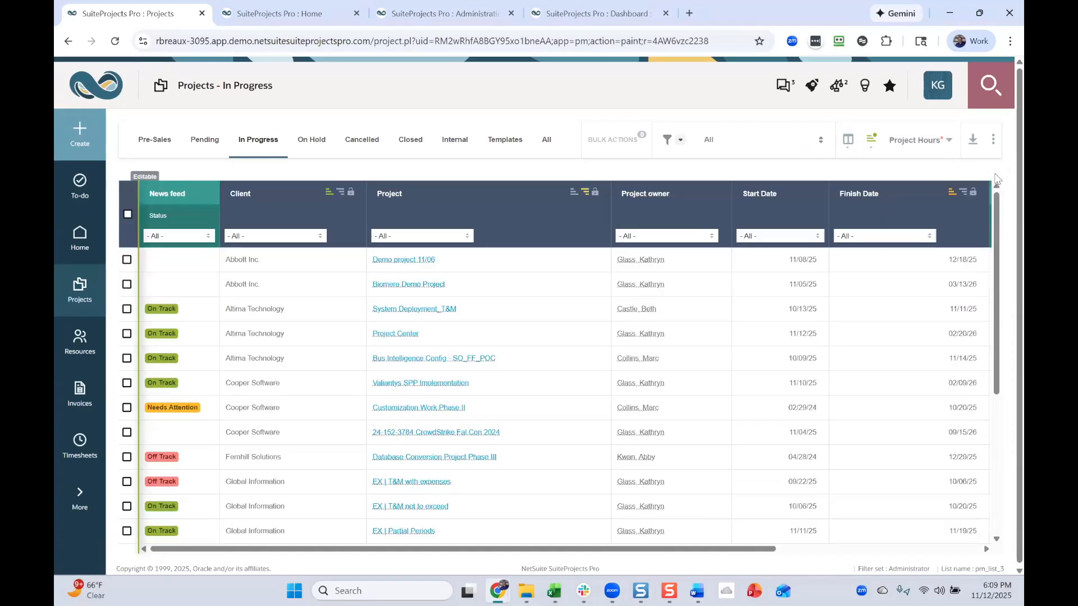
# Check the download formats and the saved filters available for the In Progress projects list
pyautogui.click(975, 143)
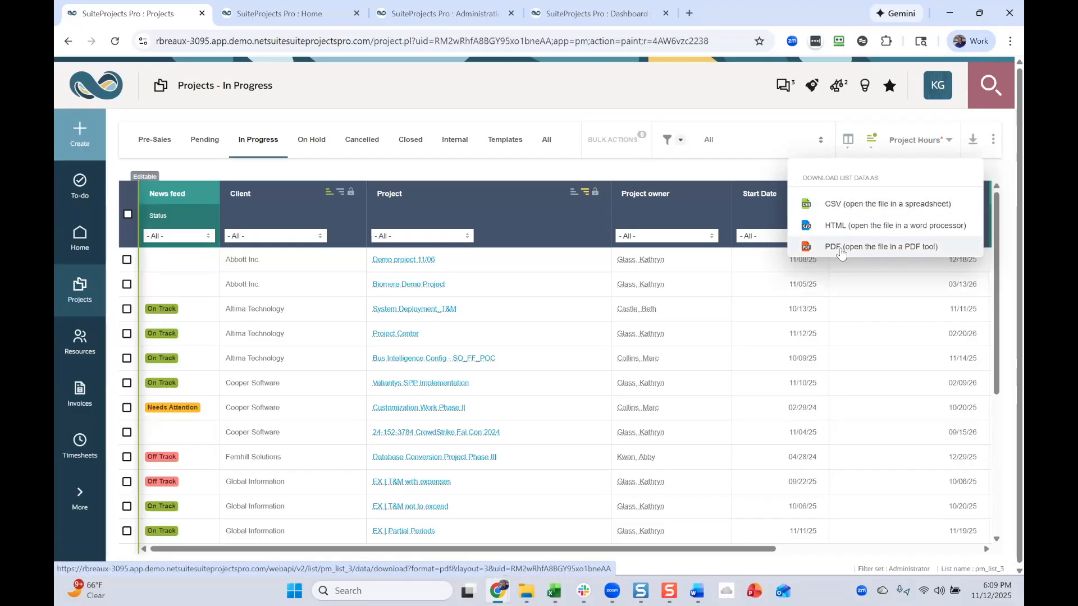
pyautogui.click(730, 173)
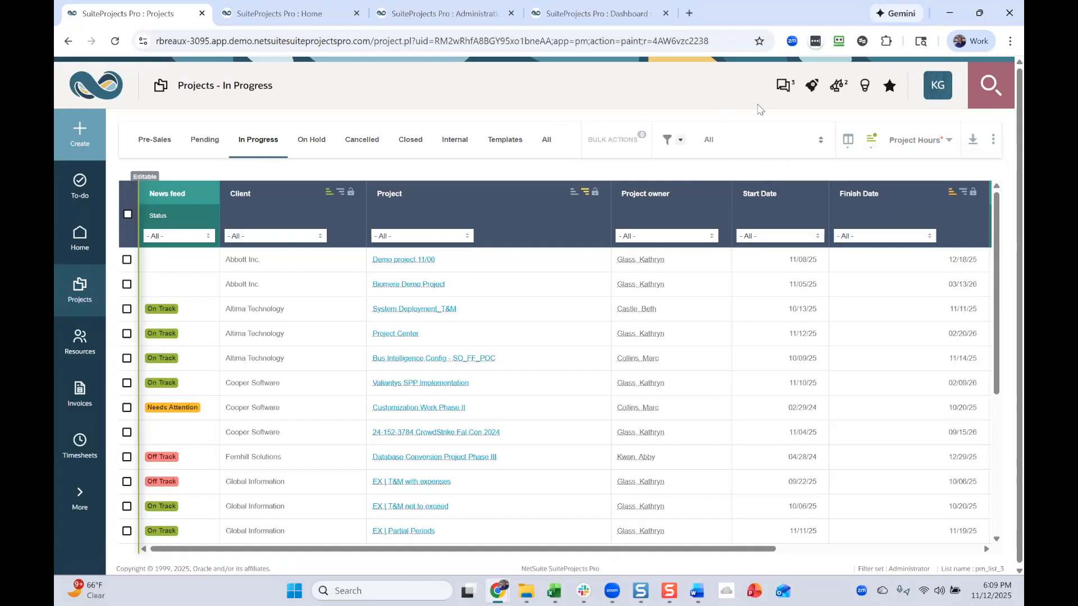
pyautogui.click(817, 141)
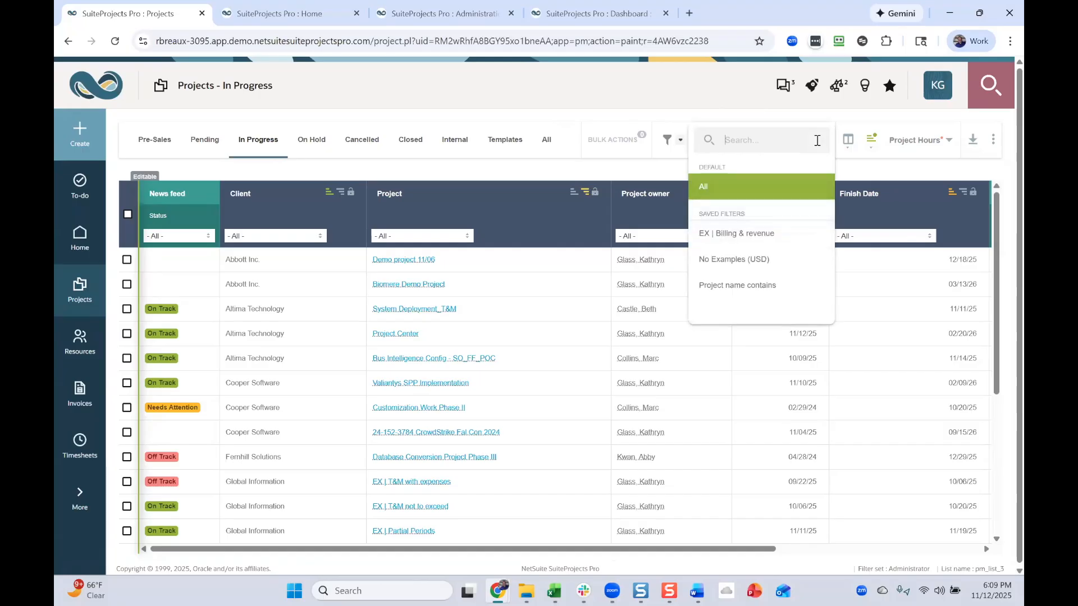
# Switch the In Progress projects list to the Project Financials saved list view
pyautogui.click(950, 144)
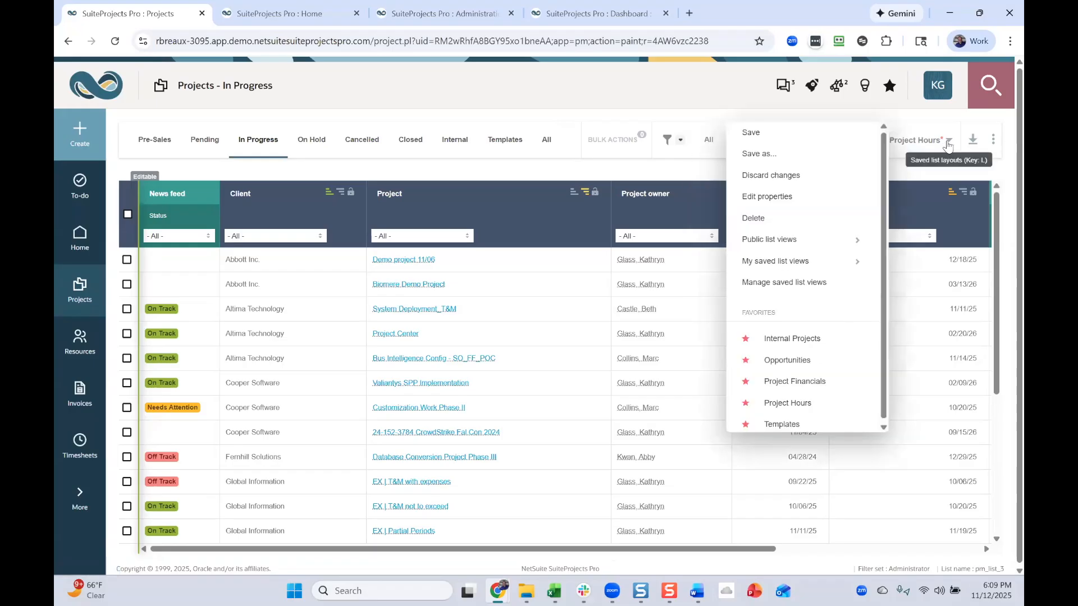
pyautogui.click(794, 383)
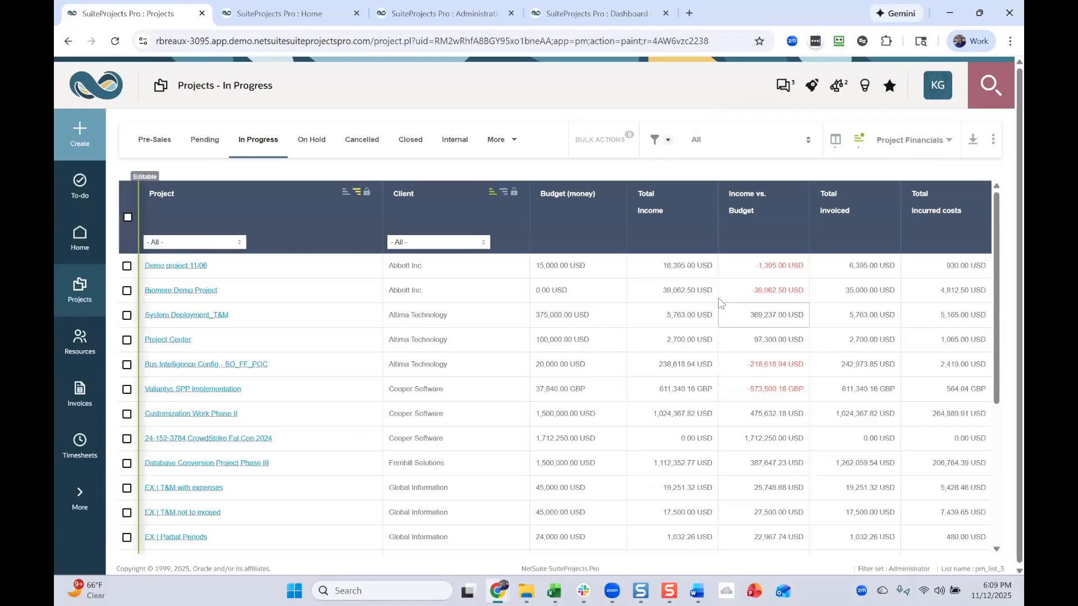
# Review the public list views and the management settings for the saved views of the projects list
pyautogui.click(937, 147)
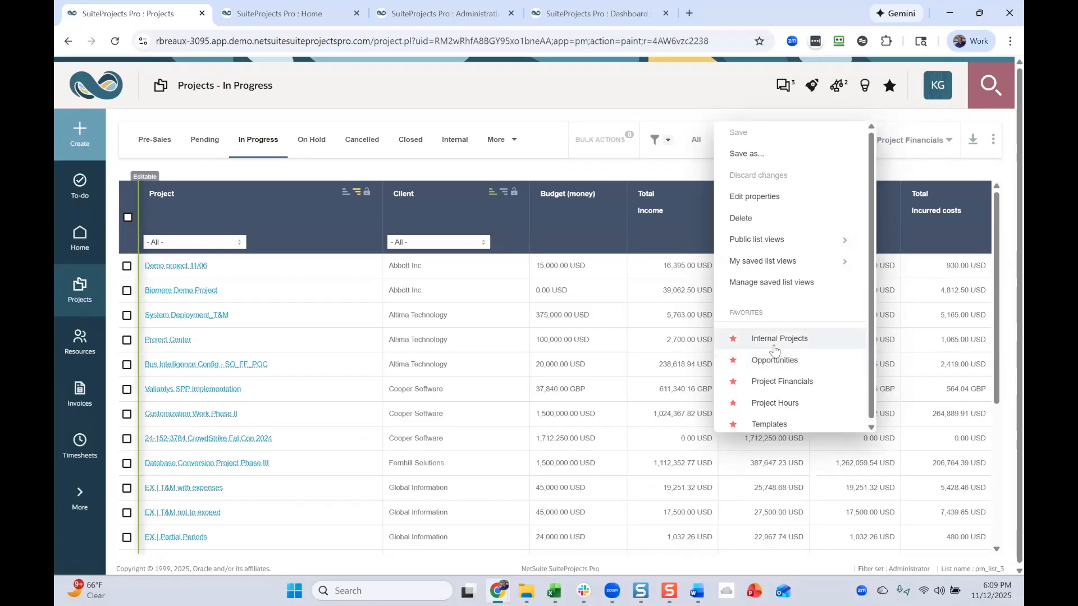
pyautogui.moveTo(776, 263)
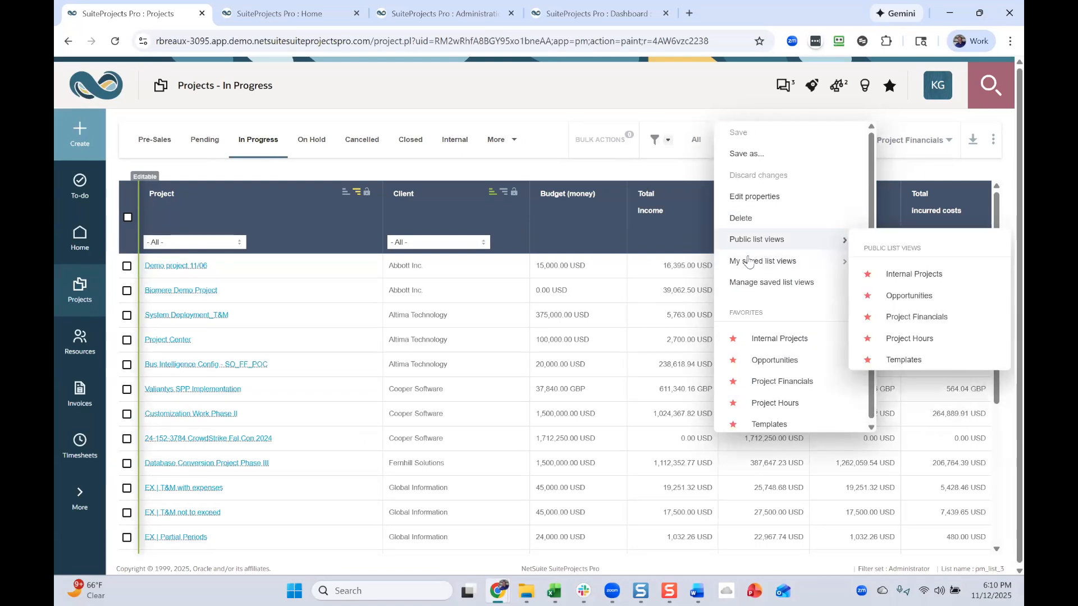
pyautogui.click(613, 101)
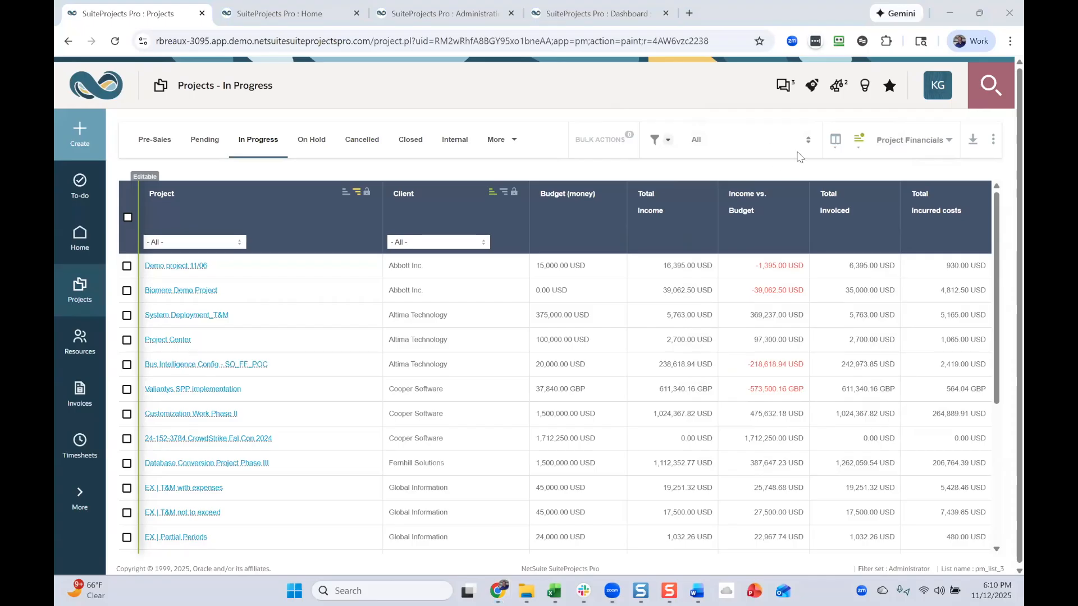
pyautogui.click(953, 143)
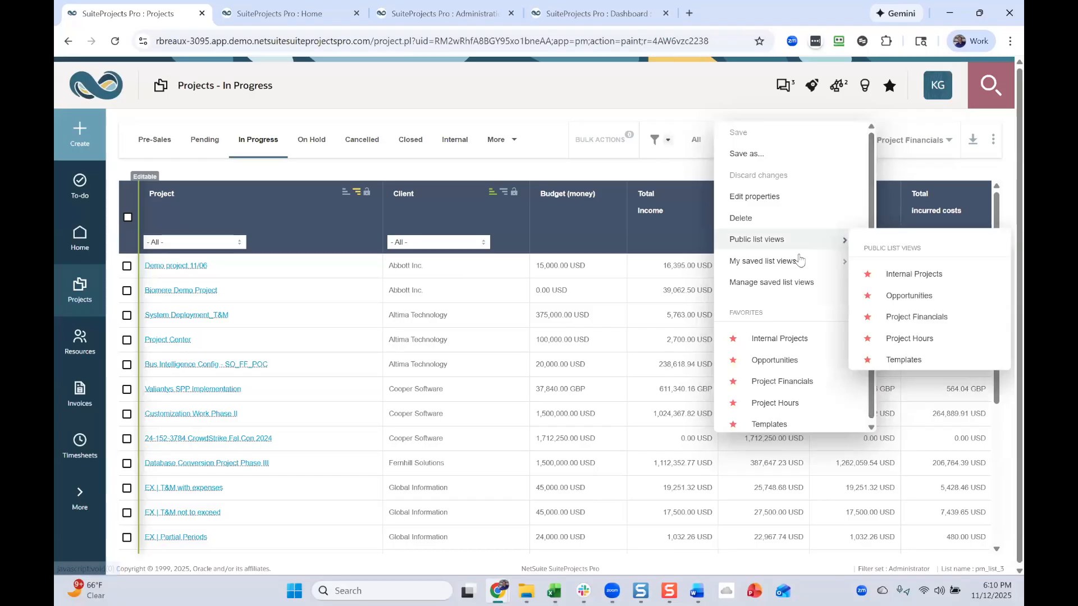
pyautogui.click(767, 280)
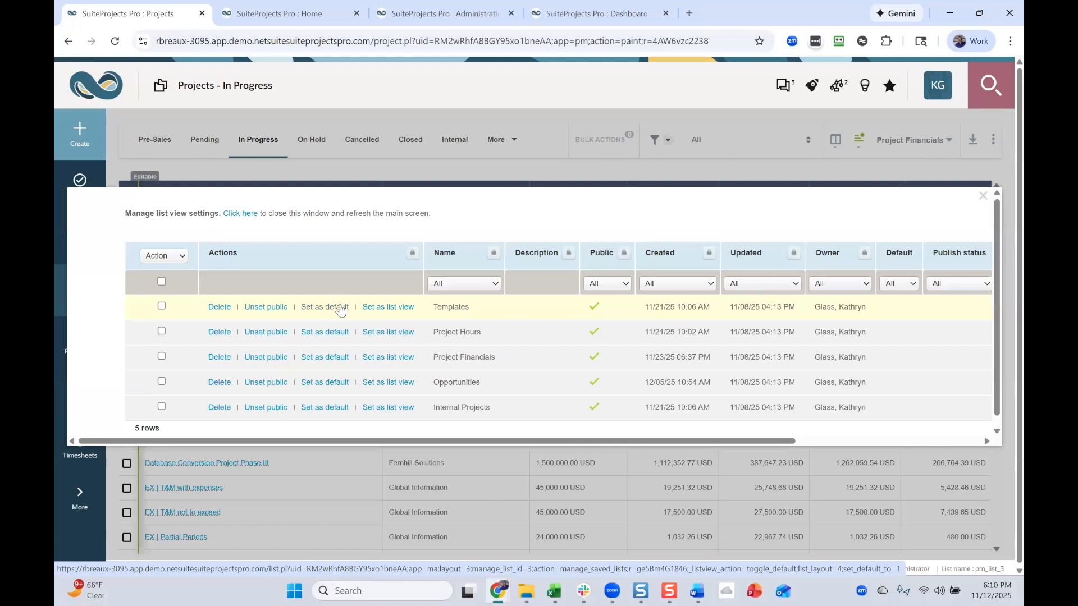
pyautogui.click(983, 196)
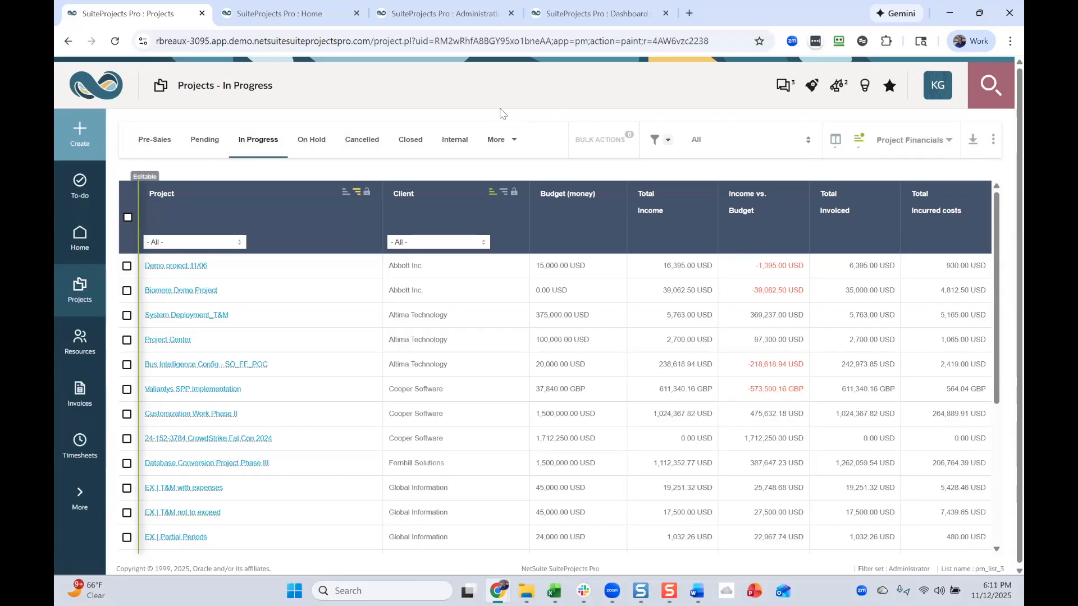
# Check the project links in the Live Projects report on the other account's dashboard and return to the projects list
pyautogui.click(567, 22)
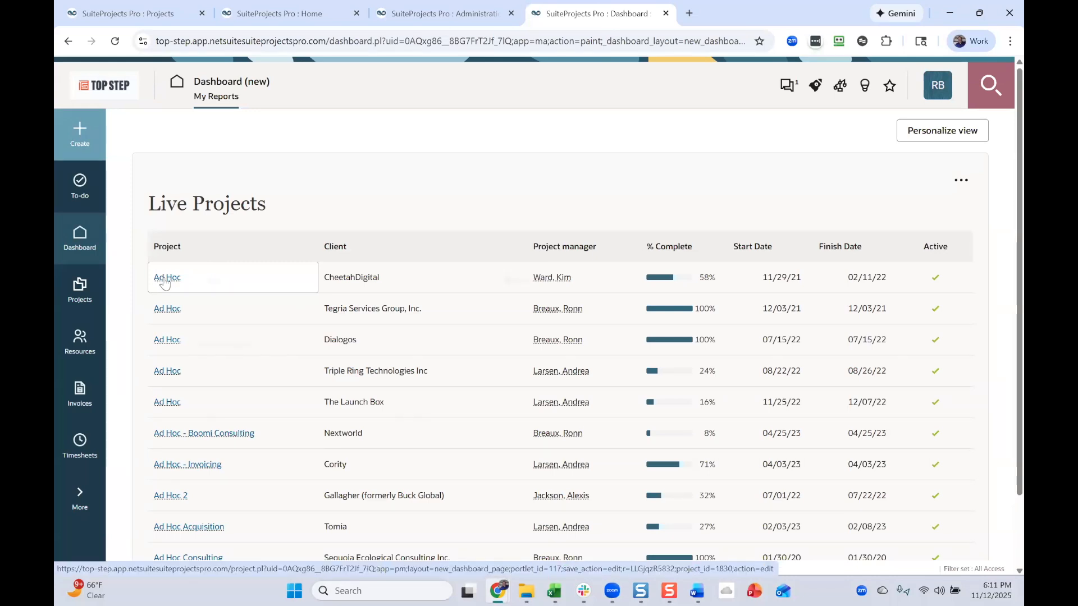
pyautogui.moveTo(165, 283)
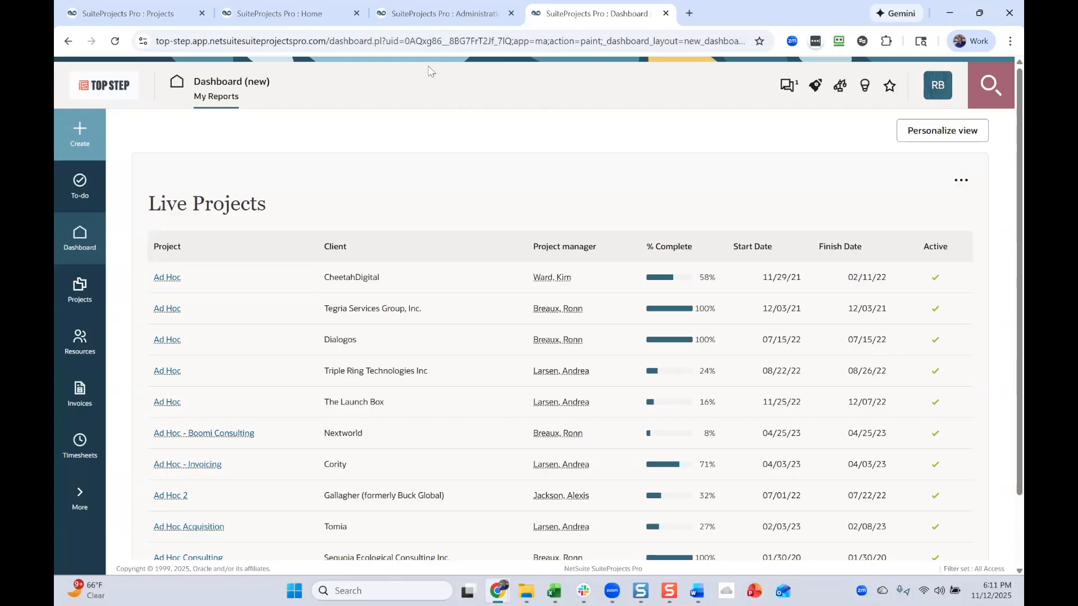
pyautogui.click(164, 17)
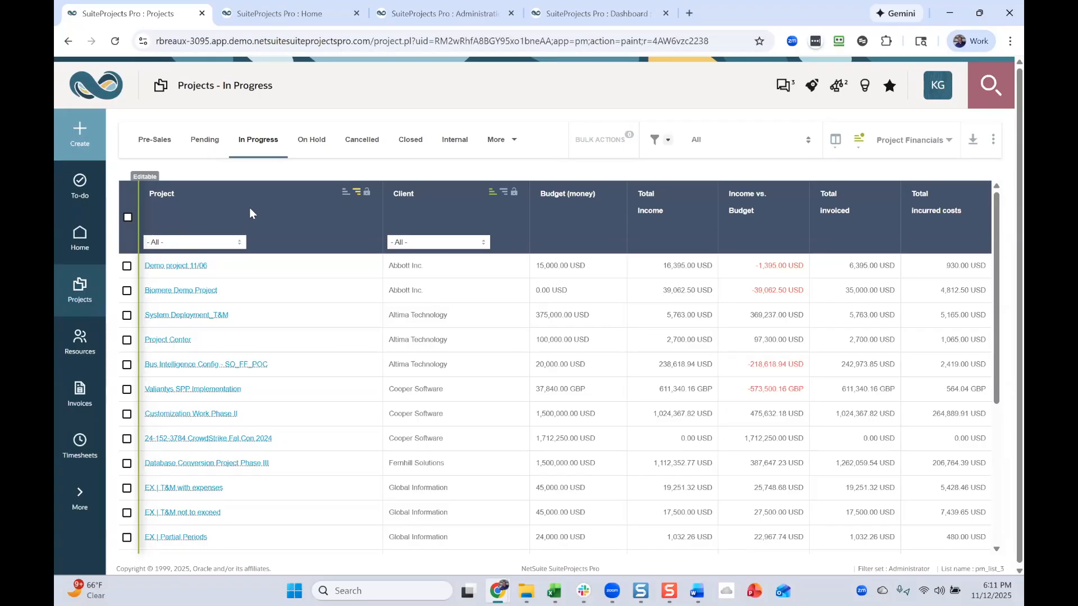
# Open Saved List Views in the organization's global administration settings and look through the listed views and their owners
pyautogui.click(80, 497)
pyautogui.click(154, 302)
pyautogui.scroll(-3, 294, 326)
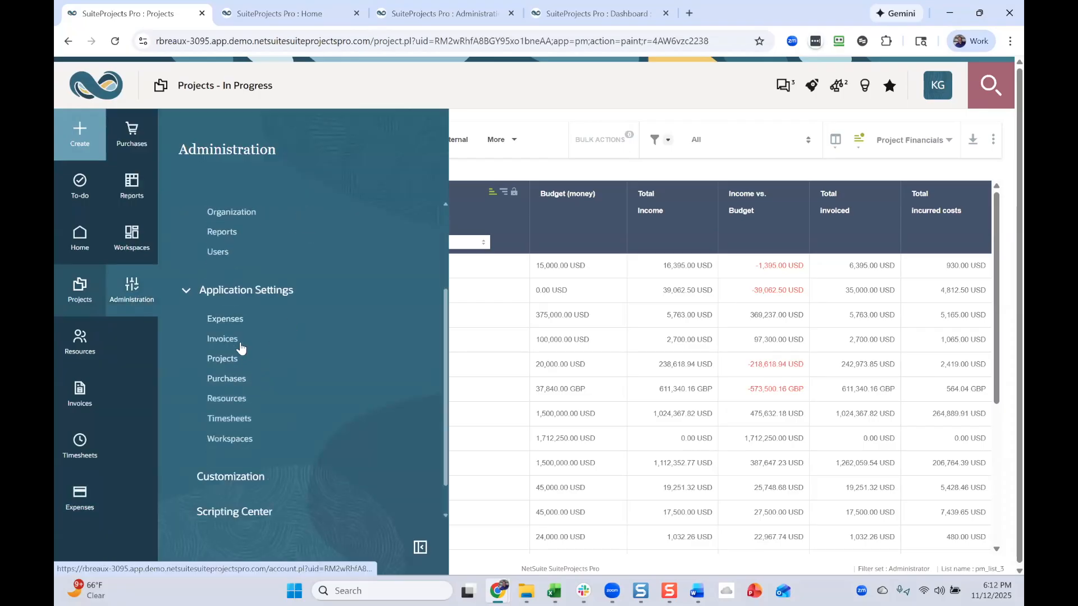
pyautogui.scroll(3, 241, 348)
pyautogui.click(241, 348)
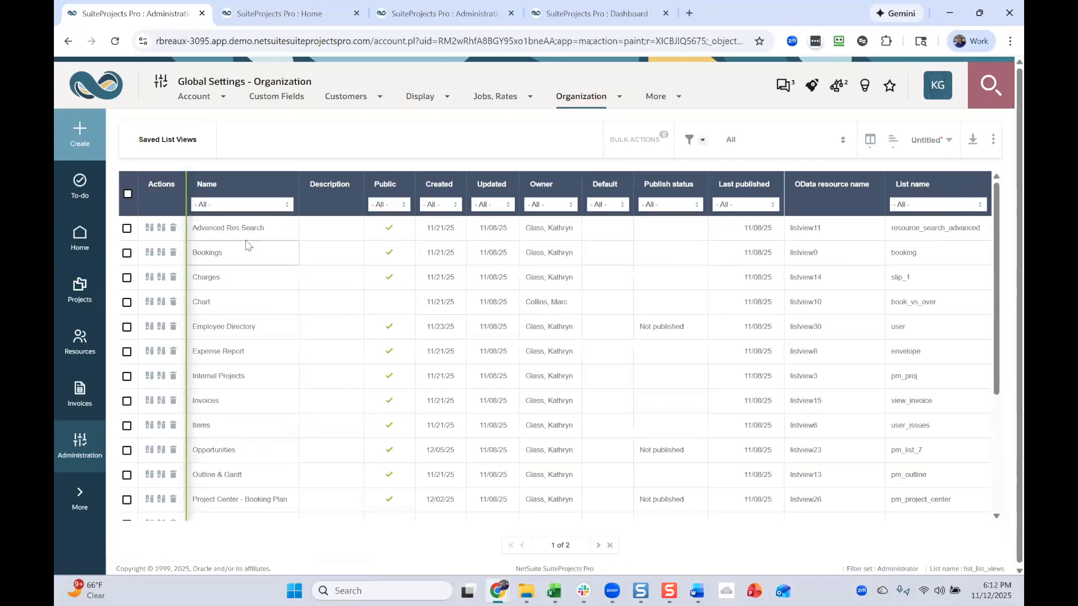
pyautogui.scroll(-4, 553, 314)
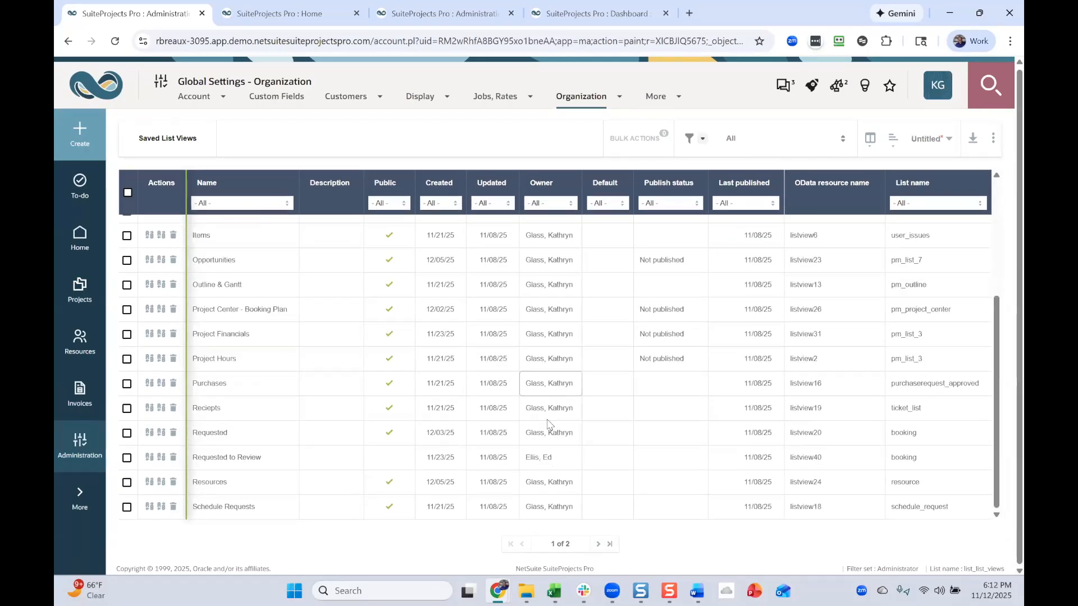
pyautogui.scroll(4, 414, 344)
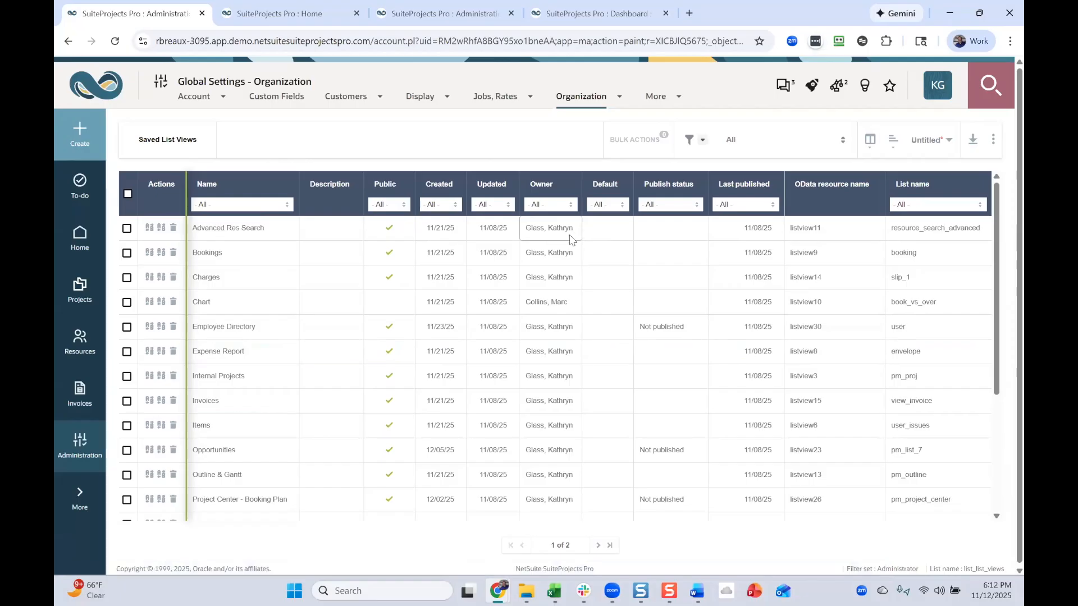
# Try to change the owner of the Advanced Res Search and Bookings saved list views with a bulk action
pyautogui.click(127, 229)
pyautogui.click(127, 253)
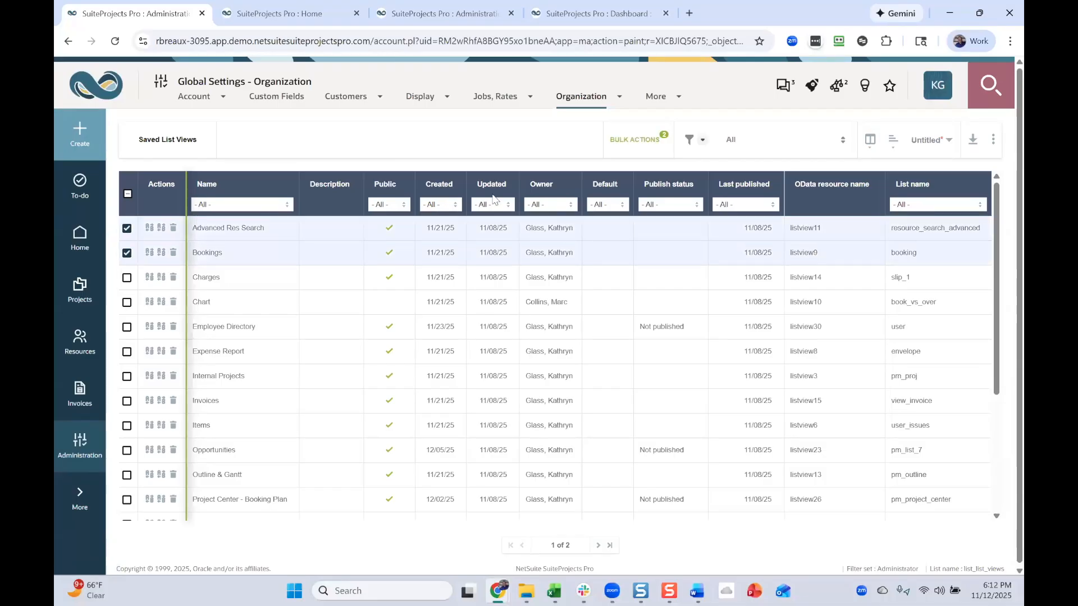
pyautogui.click(635, 139)
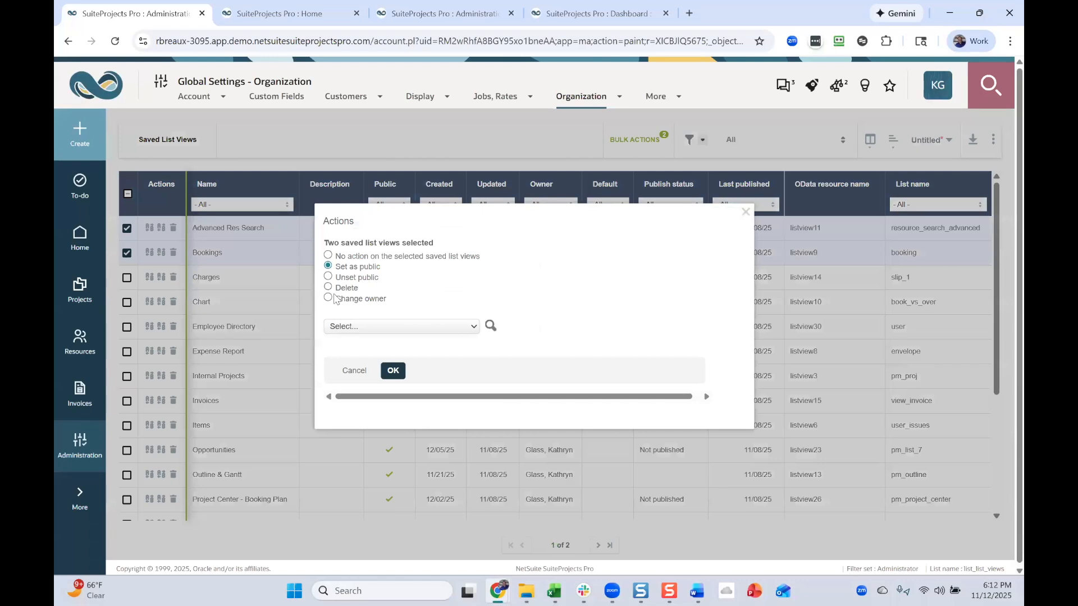
pyautogui.click(328, 299)
pyautogui.click(473, 327)
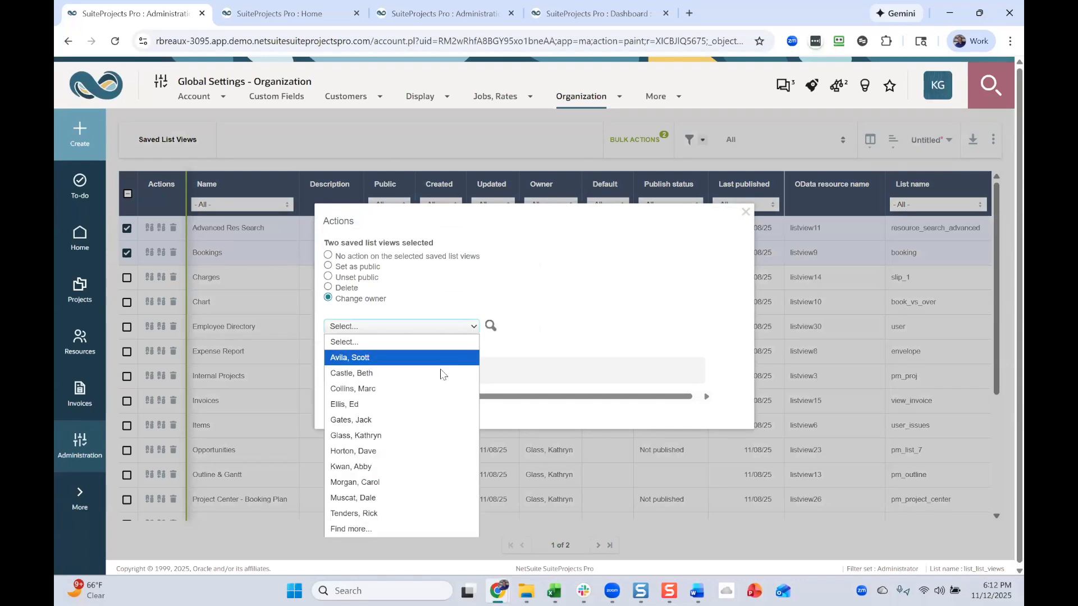
pyautogui.click(442, 369)
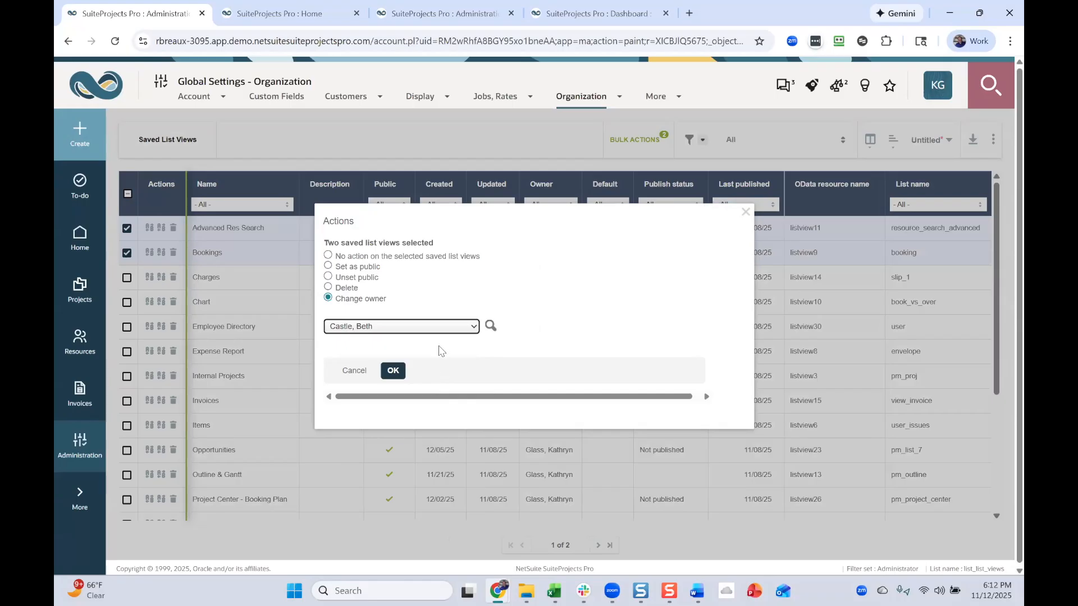
pyautogui.click(354, 372)
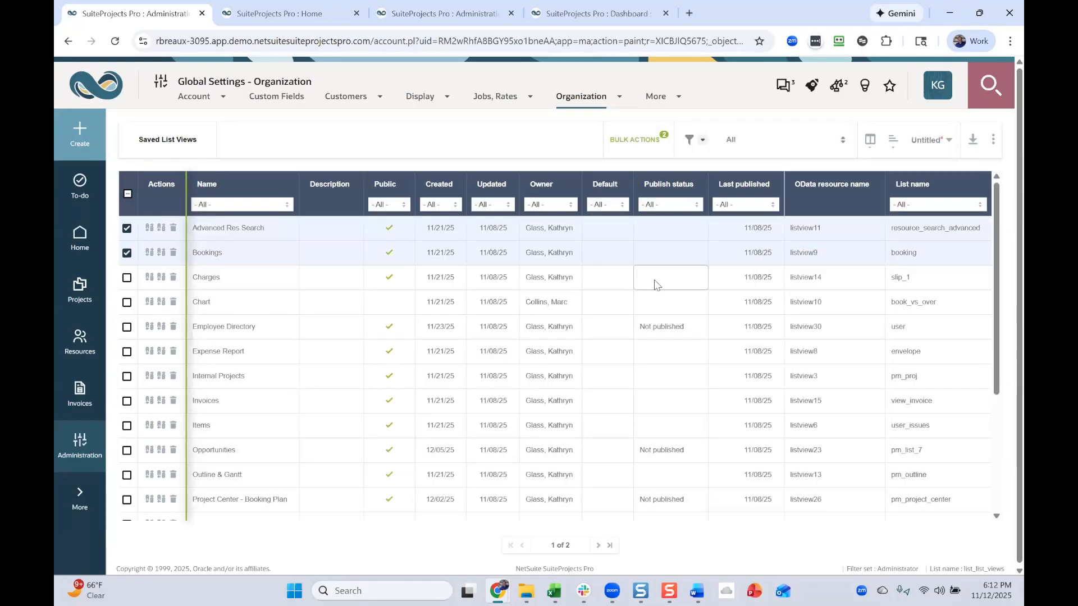